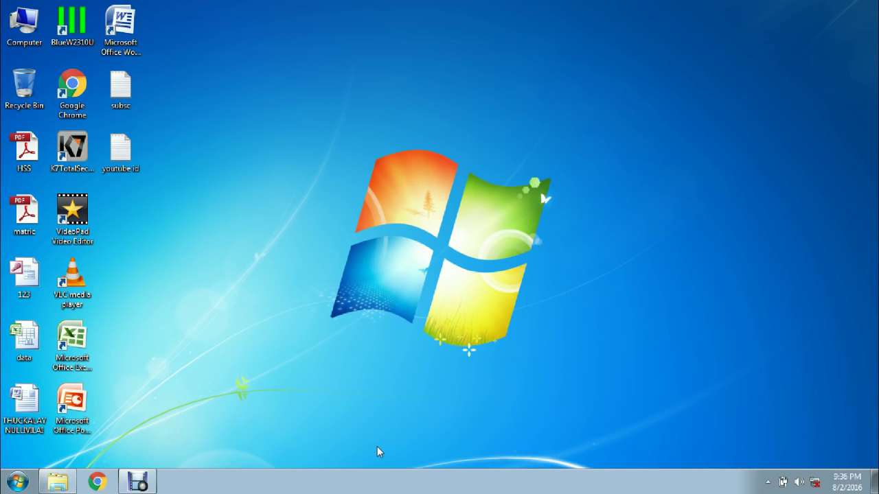
Check the computer's system type in its system properties, then return to the desktop
{"action": "double_click", "coordinate": [38, 33]}
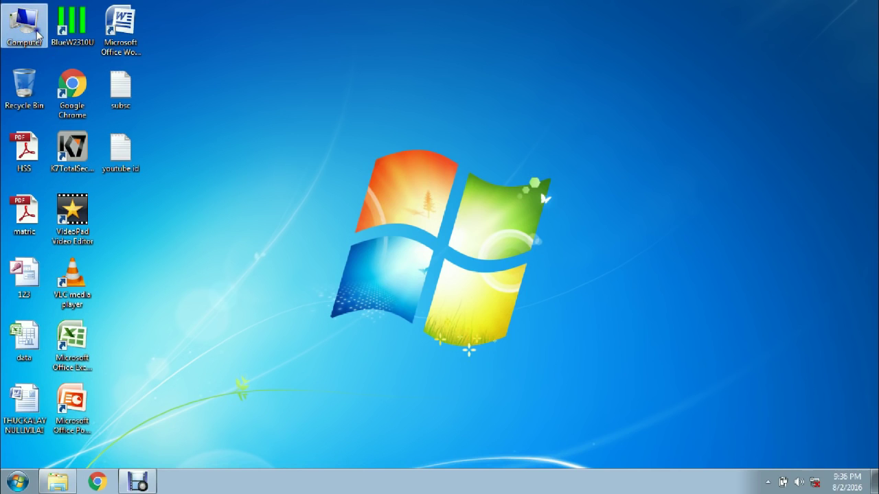
{"action": "right_click", "coordinate": [38, 33]}
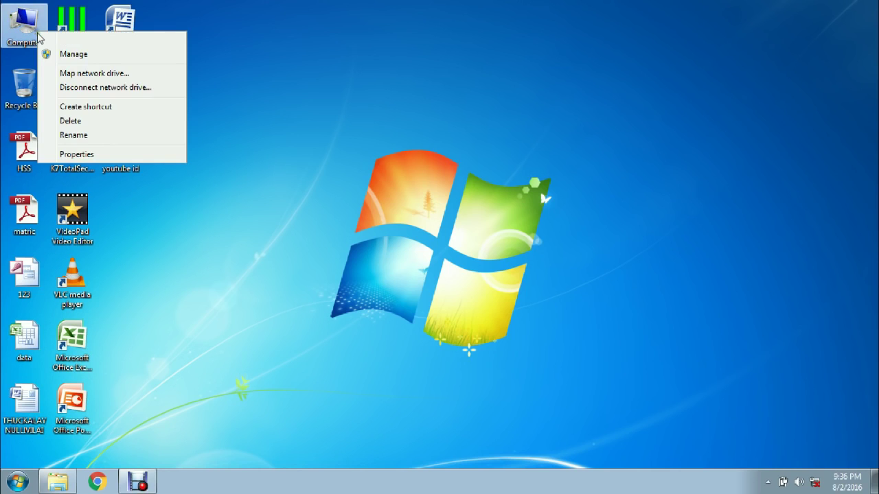
{"action": "left_click", "coordinate": [62, 155]}
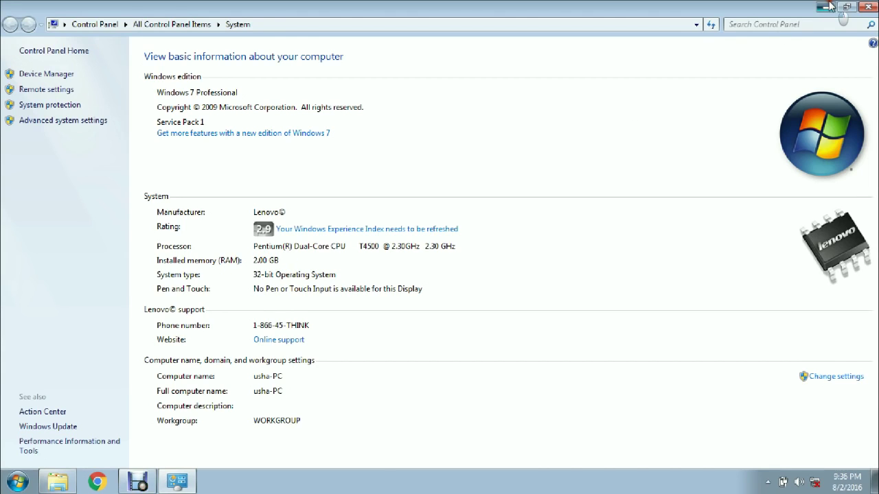
{"action": "key", "text": "super+d"}
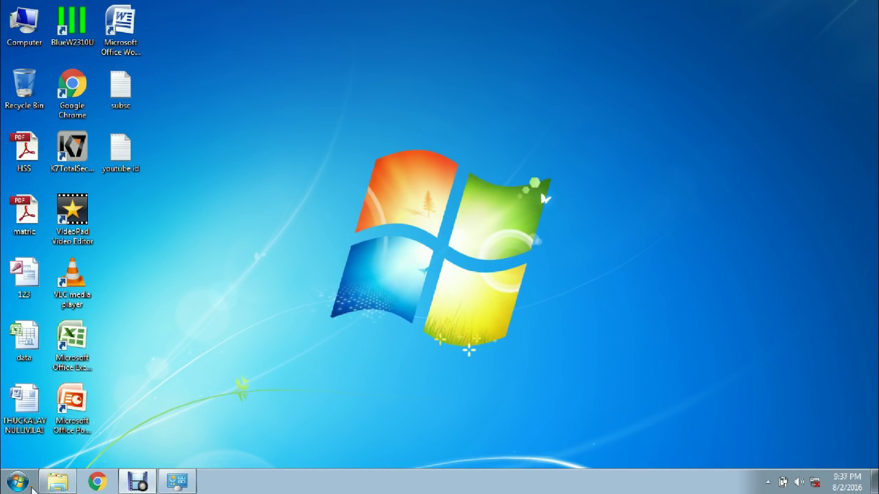
Run the install-32bit application from the Tally 32 bit folder inside Tally setup
{"action": "left_click", "coordinate": [57, 481]}
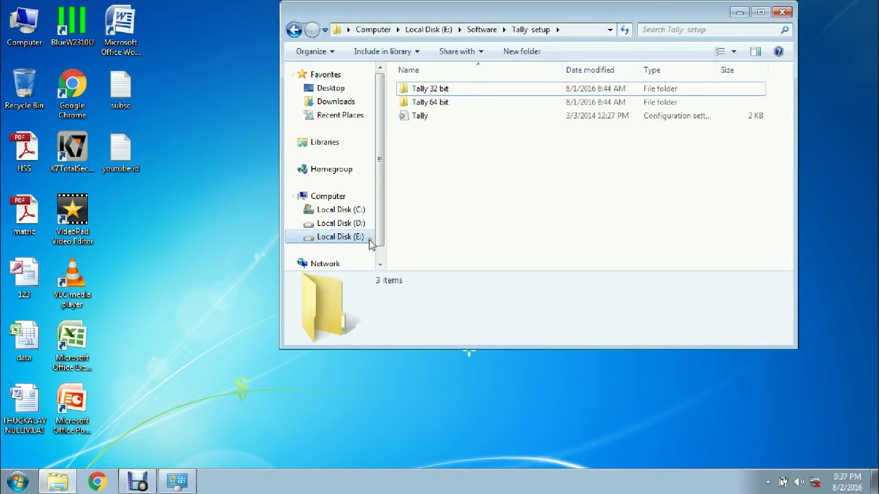
{"action": "left_click", "coordinate": [448, 90]}
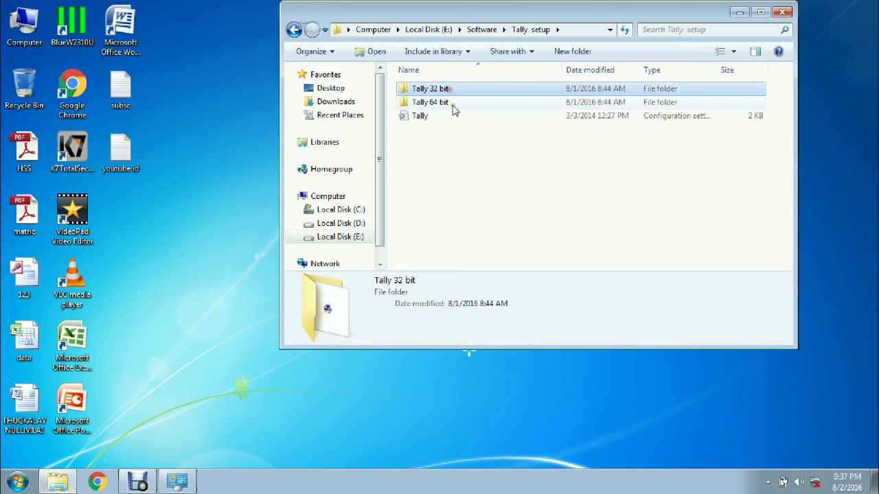
{"action": "left_click", "coordinate": [453, 103]}
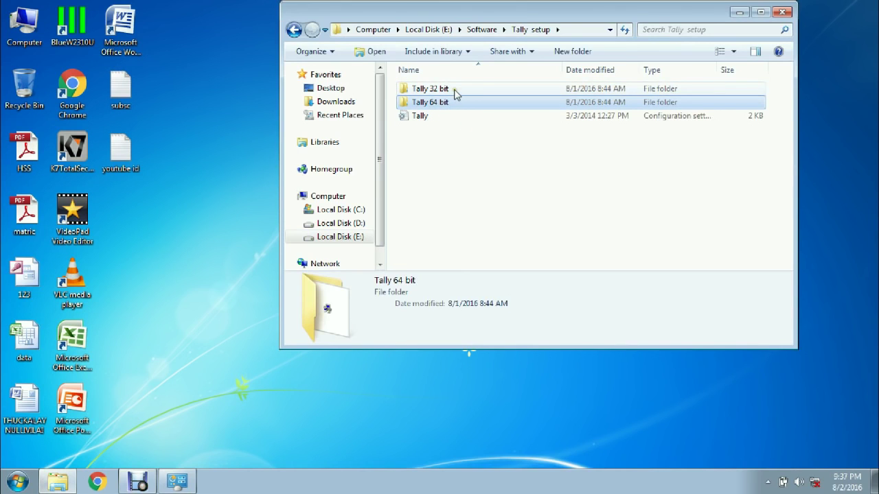
{"action": "double_click", "coordinate": [454, 90]}
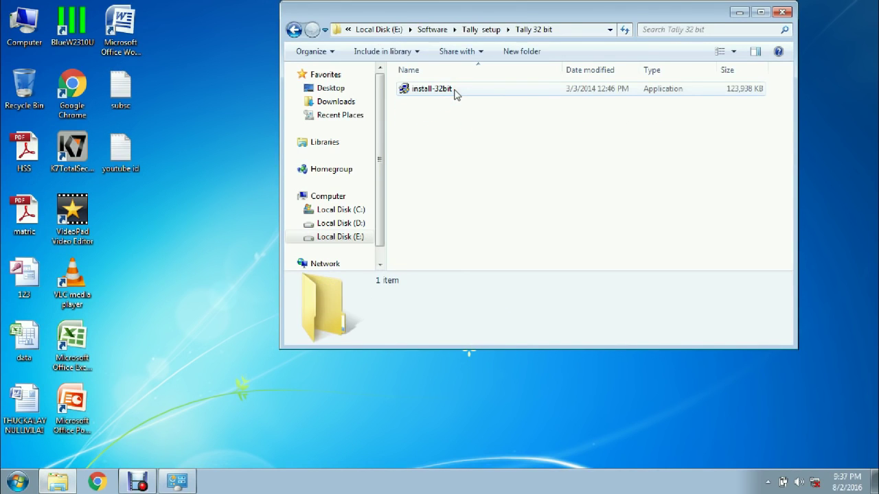
{"action": "left_click", "coordinate": [420, 94]}
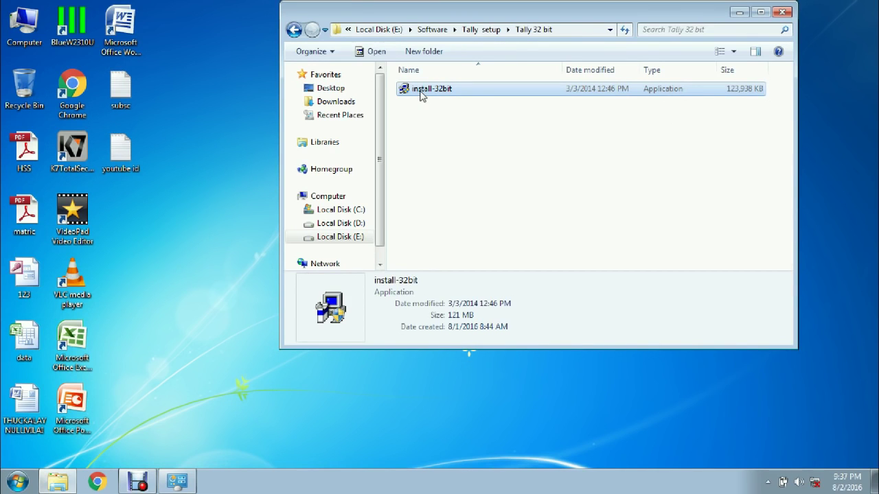
{"action": "double_click", "coordinate": [421, 94]}
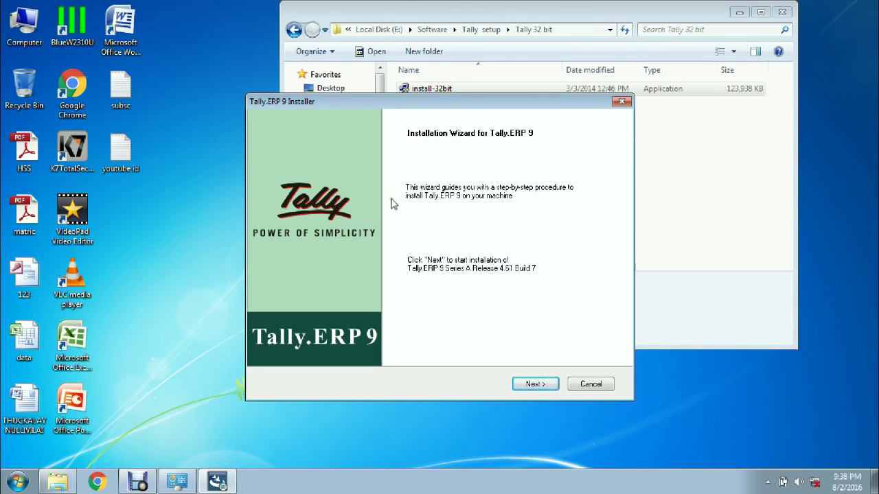
Proceed with the Single User edition and set the data directory to D:\Tally\Data, keeping the default licence directory
{"action": "left_click", "coordinate": [532, 385]}
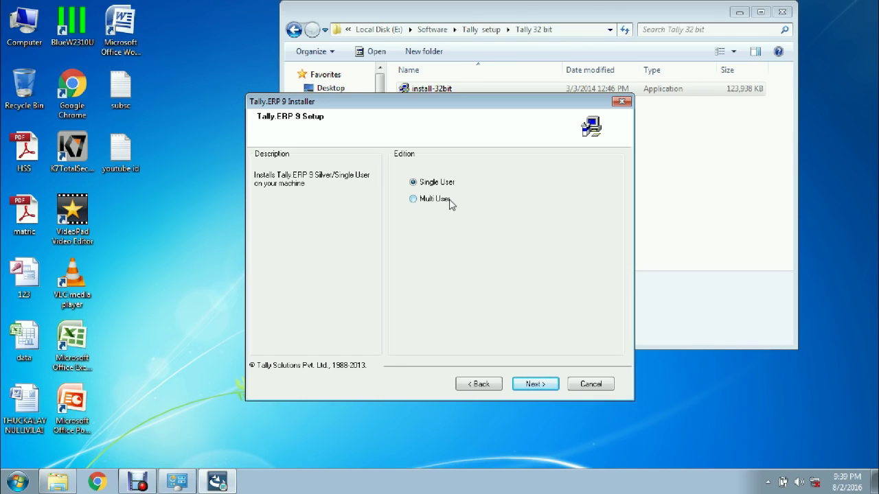
{"action": "left_click", "coordinate": [543, 388]}
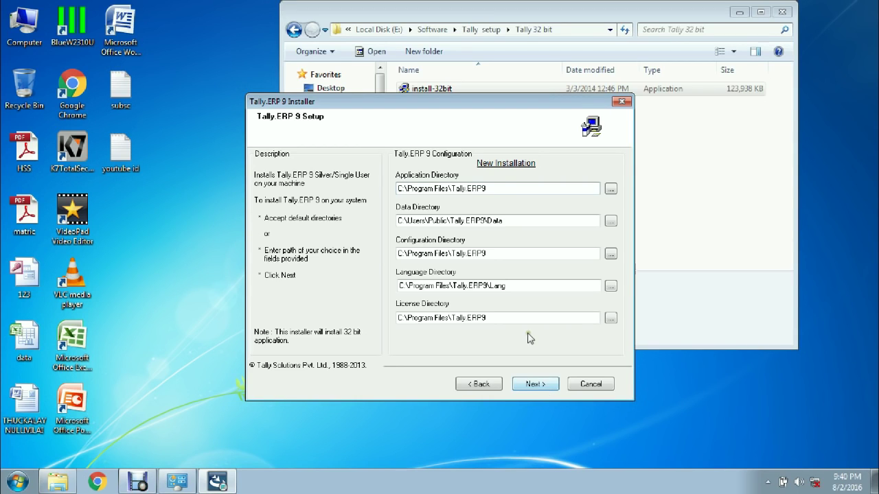
{"action": "left_click_drag", "start_coordinate": [398, 220], "coordinate": [395, 219]}
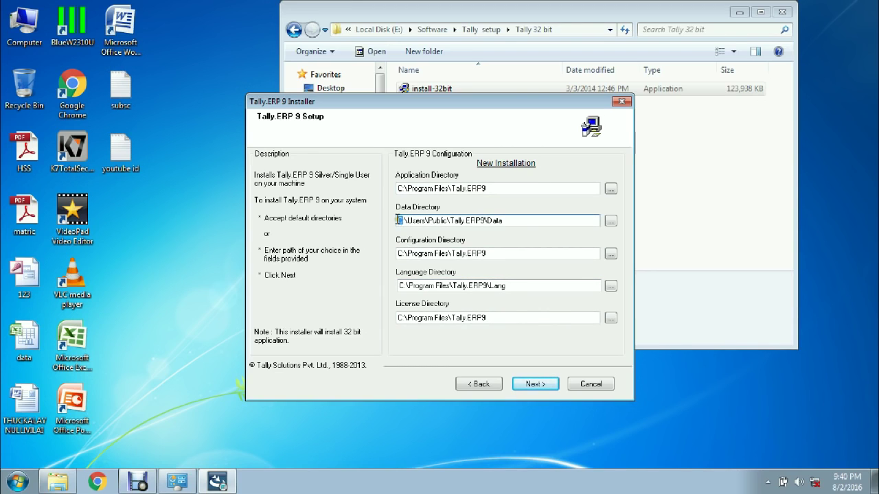
{"action": "type", "text": "D"}
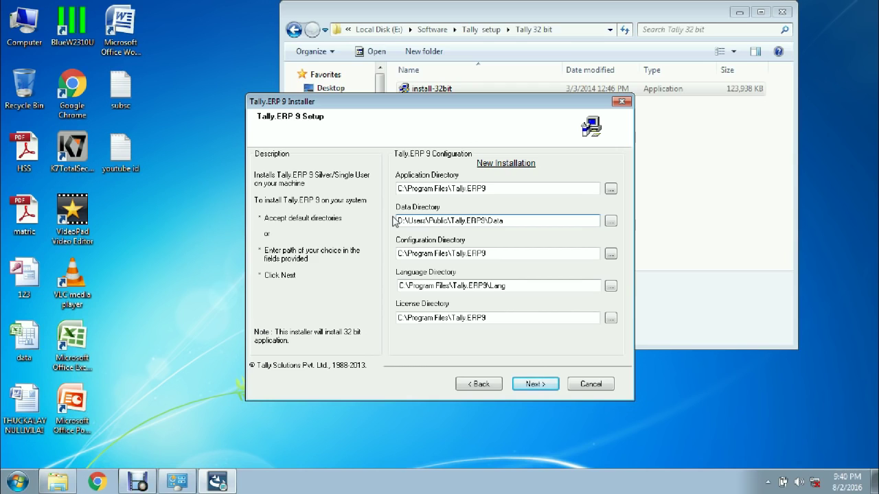
{"action": "key", "text": "Right"}
{"action": "key", "text": "Right"}
{"action": "key", "text": "Right"}
{"action": "key", "text": "Right"}
{"action": "key", "text": "Right"}
{"action": "key", "text": "Right"}
{"action": "key", "text": "Right"}
{"action": "key", "text": "Right"}
{"action": "key", "text": "Right"}
{"action": "key", "text": "Right"}
{"action": "key", "text": "Right"}
{"action": "key", "text": "Right"}
{"action": "key", "text": "Right"}
{"action": "key", "text": "Right"}
{"action": "key", "text": "Right"}
{"action": "key", "text": "Right"}
{"action": "key", "text": "Right"}
{"action": "key", "text": "Right"}
{"action": "key", "text": "Right"}
{"action": "key", "text": "Right"}
{"action": "key", "text": "BackSpace"}
{"action": "key", "text": "BackSpace"}
{"action": "key", "text": "BackSpace"}
{"action": "key", "text": "BackSpace"}
{"action": "key", "text": "BackSpace"}
{"action": "key", "text": "Left"}
{"action": "key", "text": "Left"}
{"action": "key", "text": "Left"}
{"action": "key", "text": "Left"}
{"action": "key", "text": "Left"}
{"action": "key", "text": "BackSpace"}
{"action": "key", "text": "BackSpace"}
{"action": "key", "text": "BackSpace"}
{"action": "key", "text": "BackSpace"}
{"action": "key", "text": "BackSpace"}
{"action": "key", "text": "BackSpace"}
{"action": "key", "text": "BackSpace"}
{"action": "key", "text": "BackSpace"}
{"action": "key", "text": "BackSpace"}
{"action": "key", "text": "BackSpace"}
{"action": "key", "text": "BackSpace"}
{"action": "key", "text": "BackSpace"}
{"action": "key", "text": "BackSpace"}
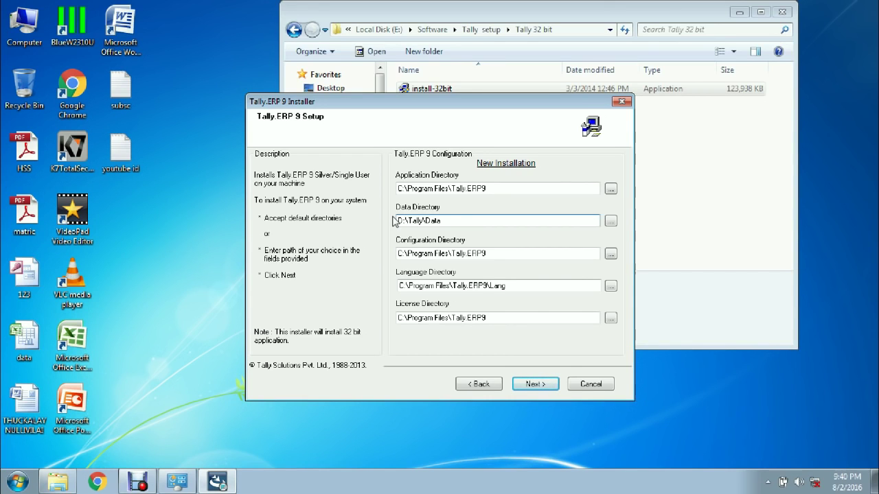
{"action": "left_click", "coordinate": [535, 385]}
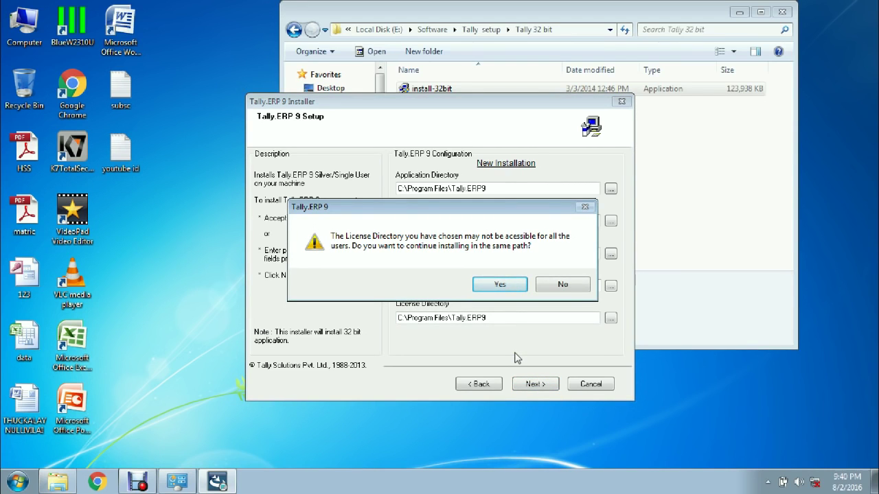
{"action": "left_click", "coordinate": [508, 287]}
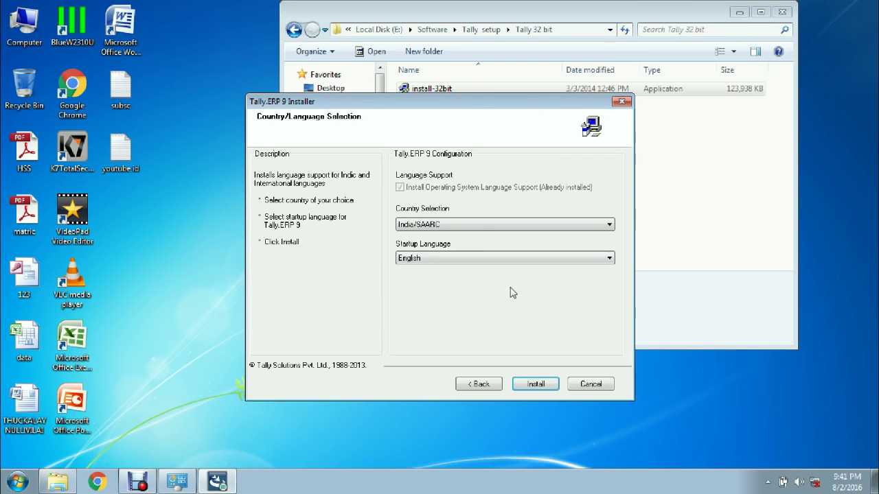
Install Tally.ERP 9 with country India/SAARC and startup language English, and finish the wizard with the launch option enabled
{"action": "left_click", "coordinate": [576, 227]}
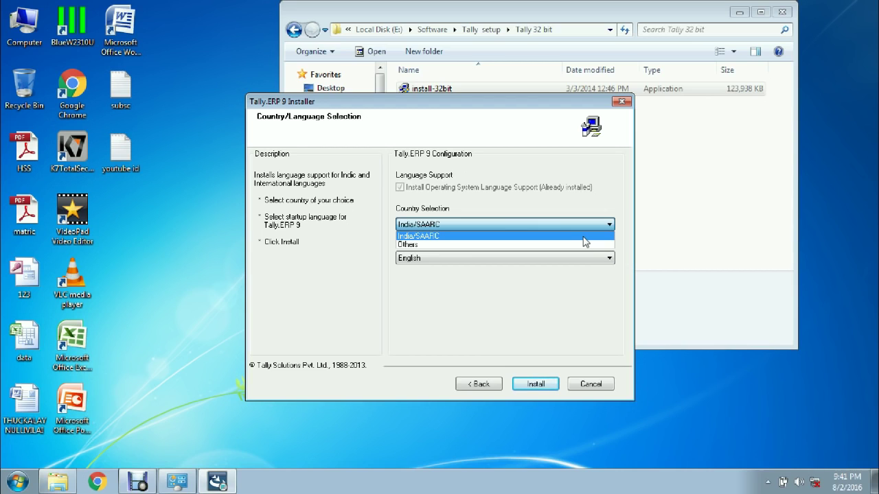
{"action": "left_click", "coordinate": [584, 237]}
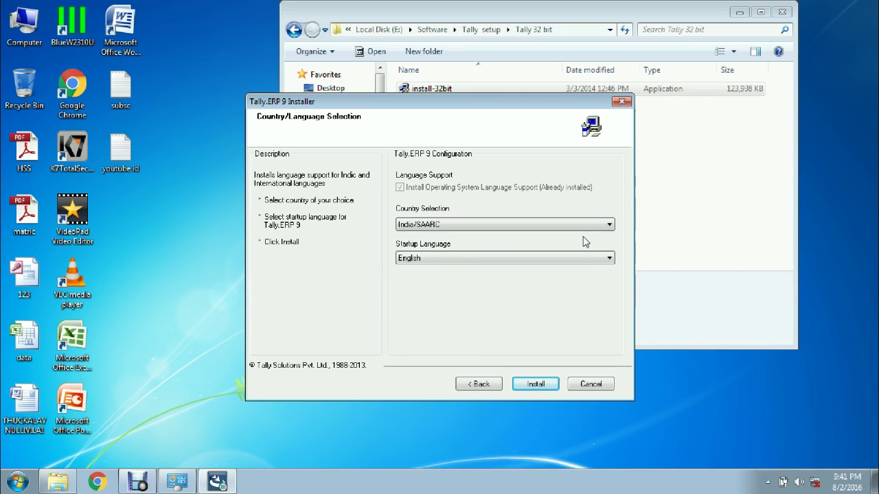
{"action": "left_click", "coordinate": [554, 259]}
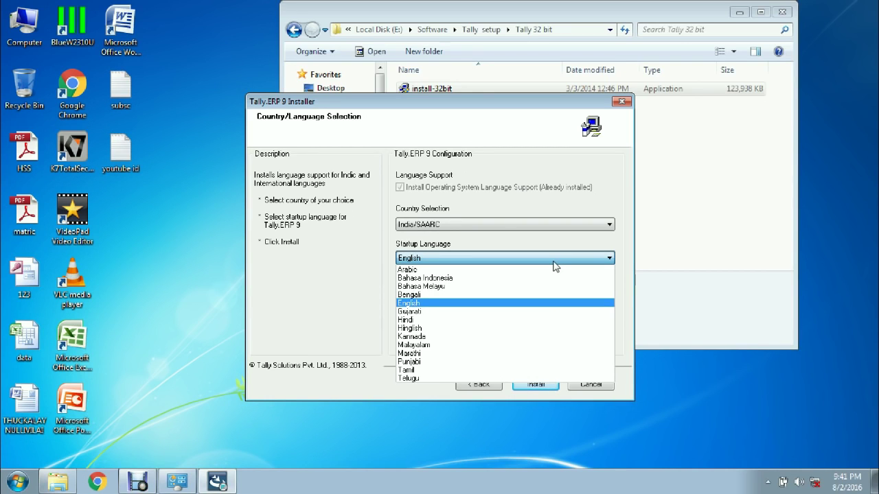
{"action": "left_click", "coordinate": [544, 302]}
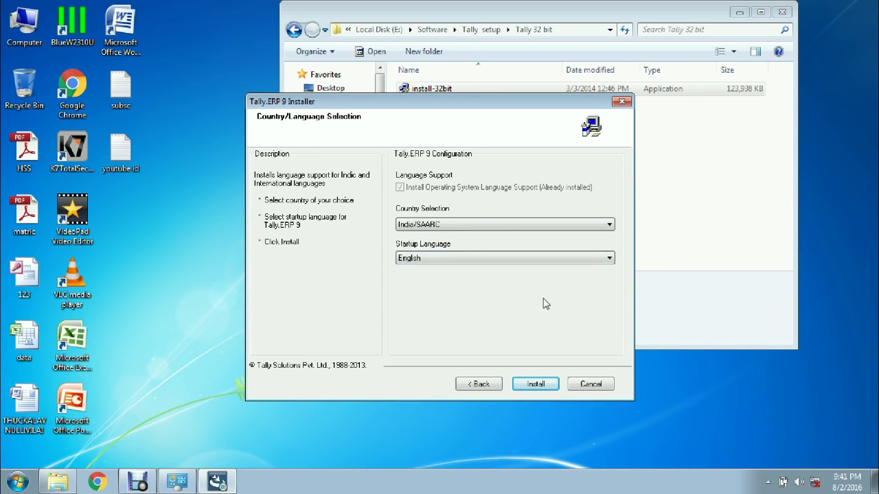
{"action": "left_click", "coordinate": [554, 389]}
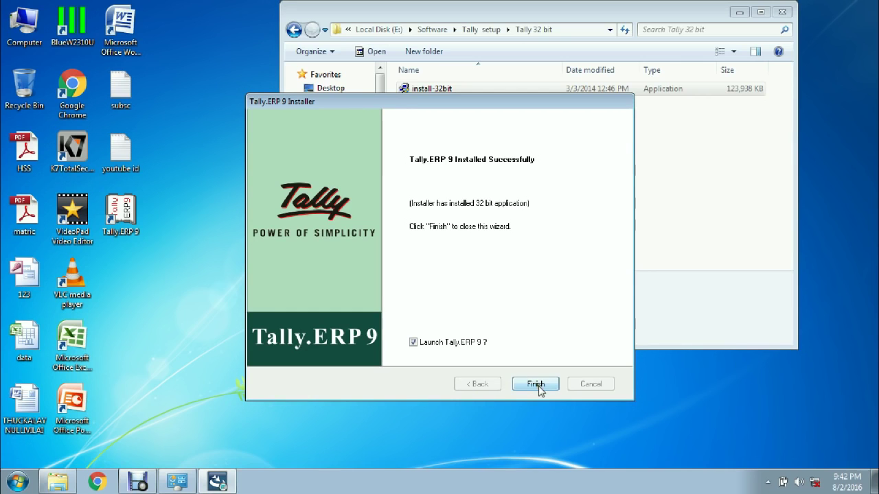
{"action": "left_click", "coordinate": [536, 385]}
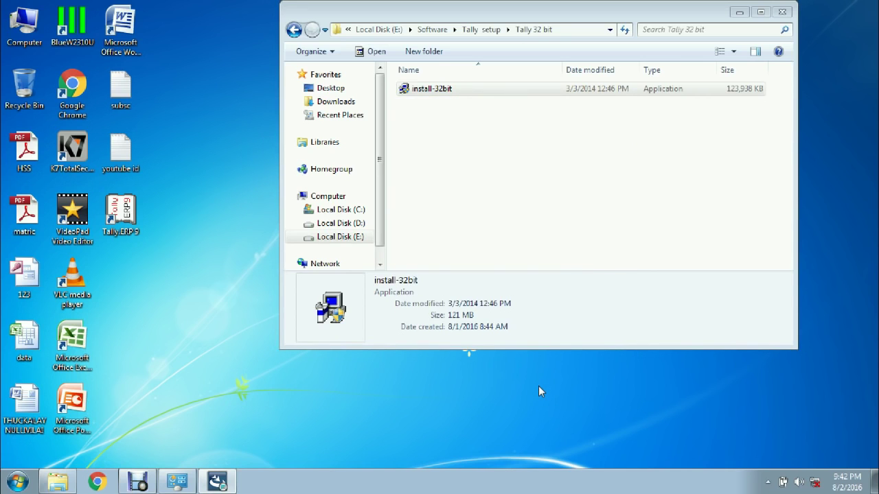